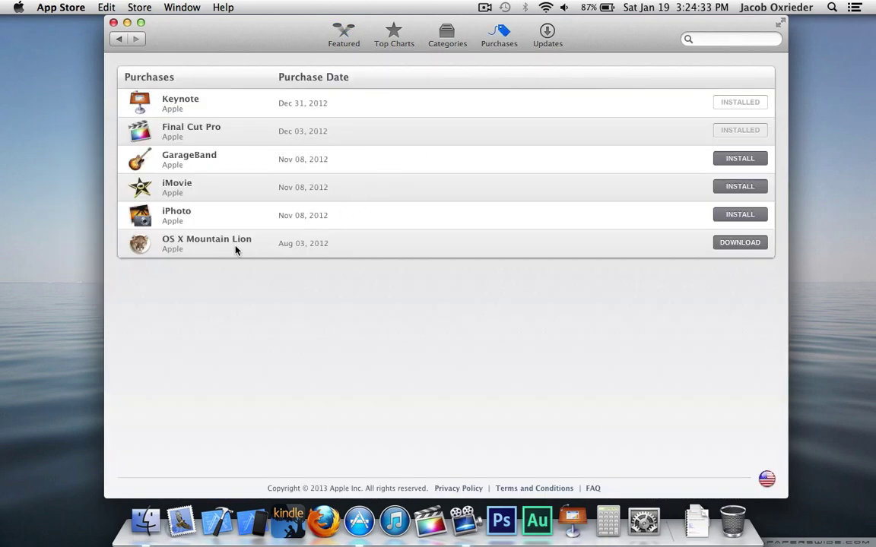
Download OS X Mountain Lion from Purchases, confirming and signing in with the Apple ID password
left_click(731, 244)
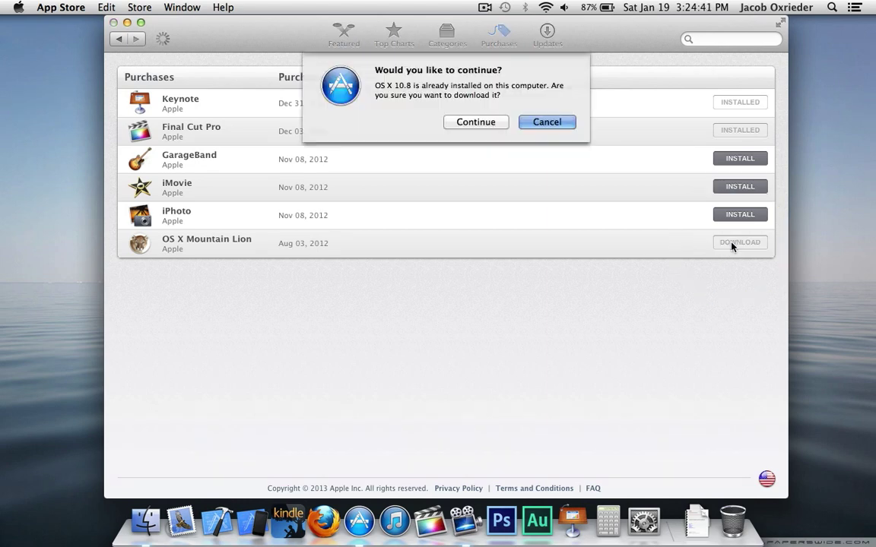
left_click(471, 124)
type("•••••••••")
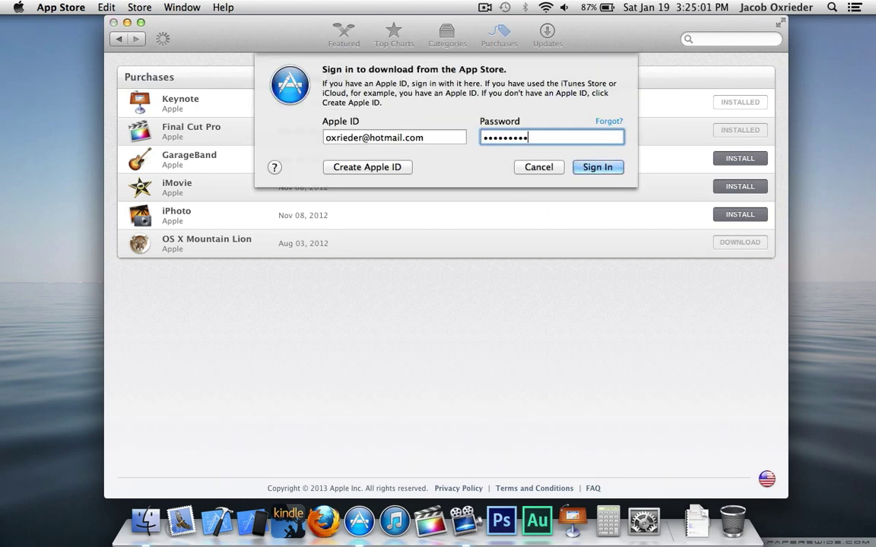
left_click(597, 167)
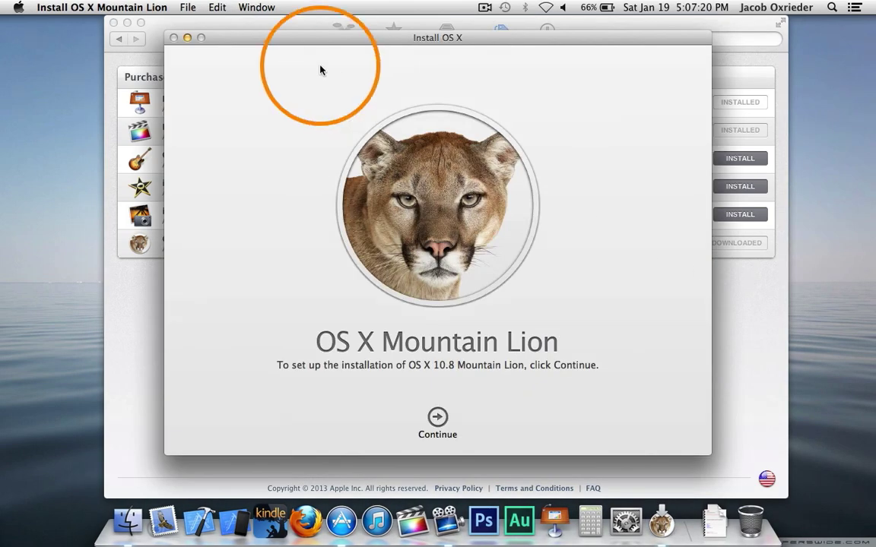
Quit the Install OS X Mountain Lion installer from its application menu
left_click(143, 11)
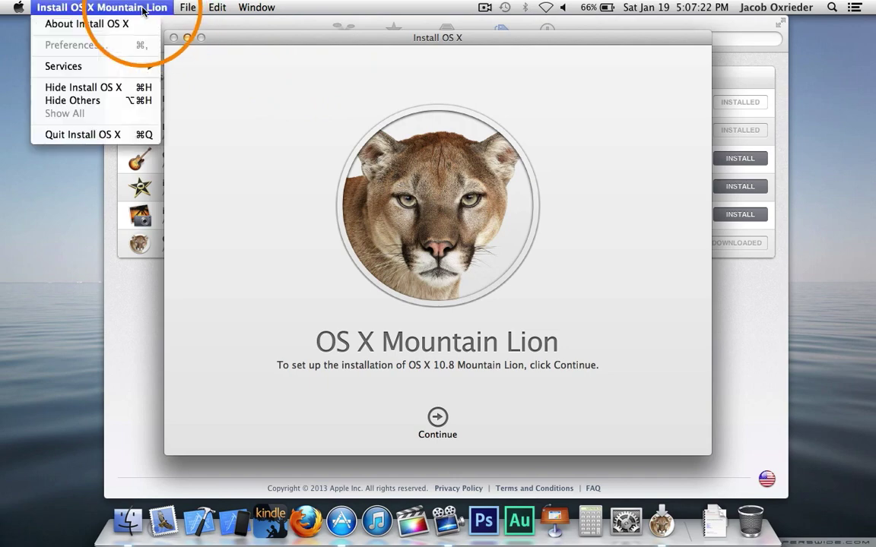
left_click(101, 134)
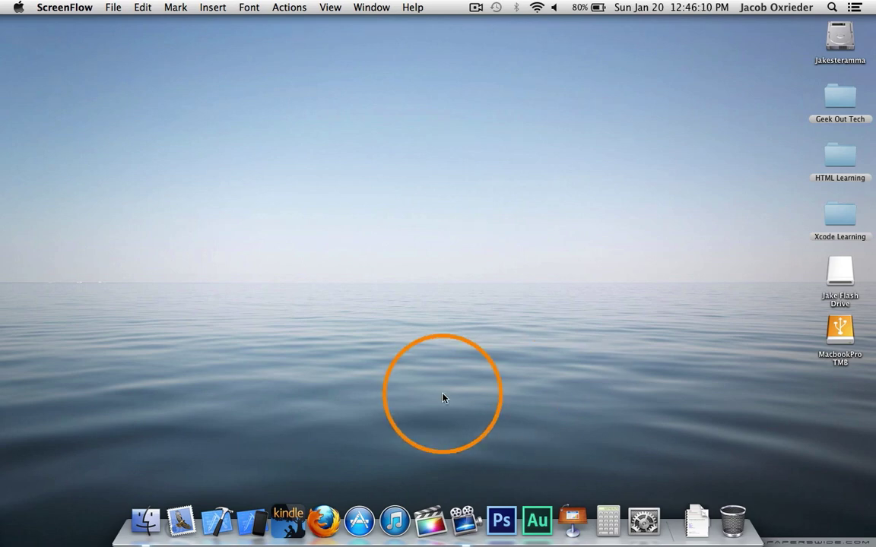
Show the package contents of Install OS X Mountain Lion in the Applications folder
left_click(146, 520)
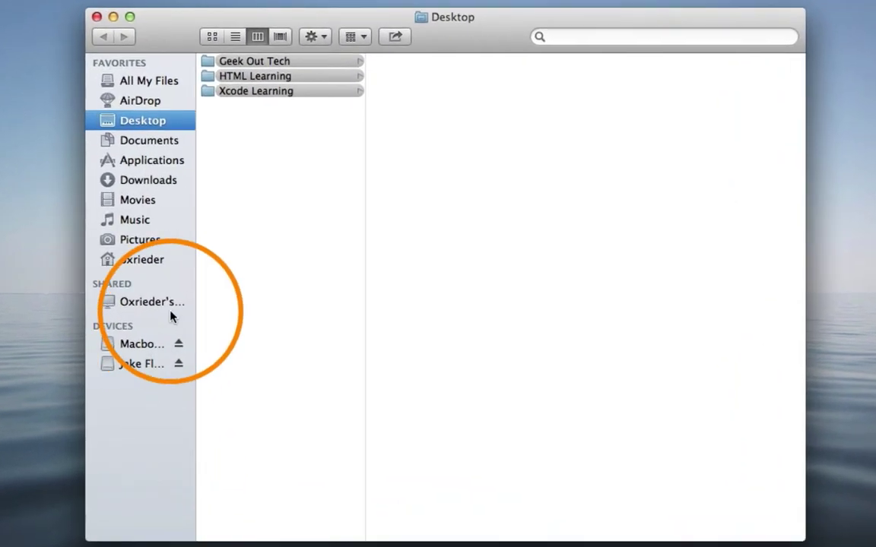
left_click(161, 162)
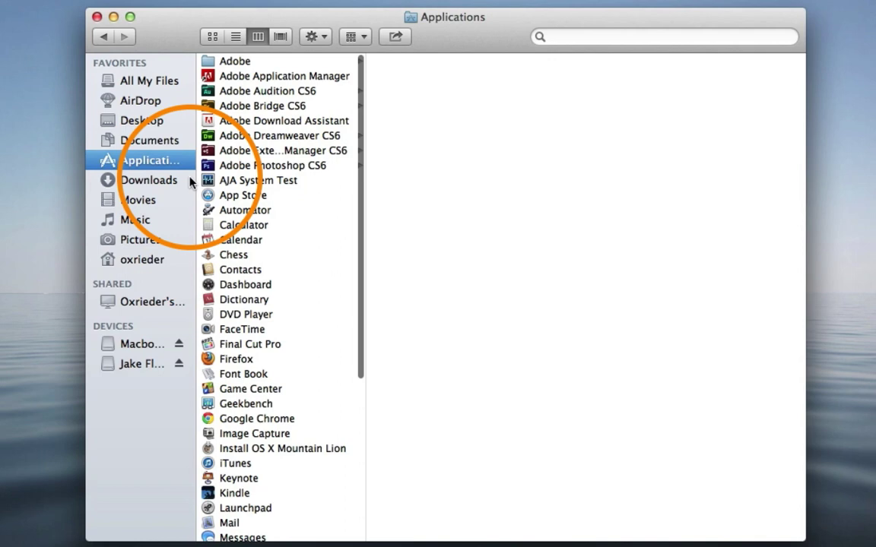
left_click(283, 449)
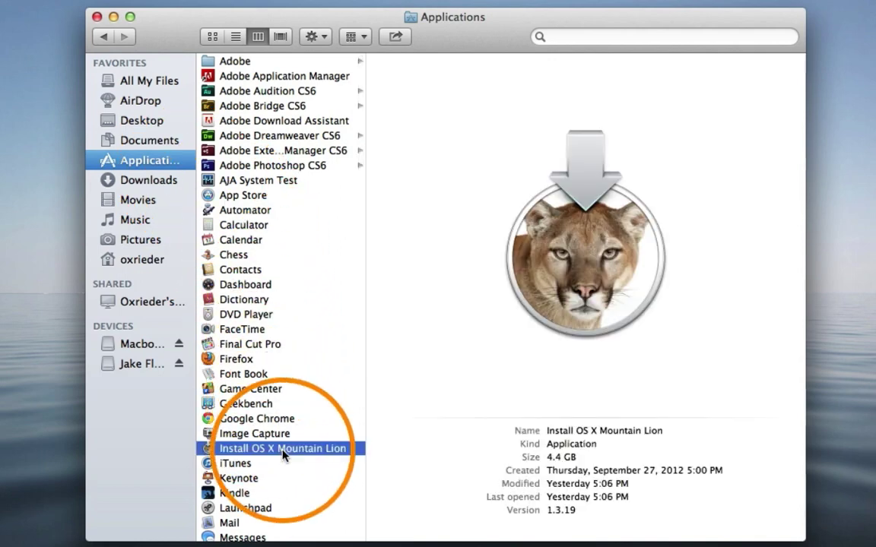
right_click(283, 450)
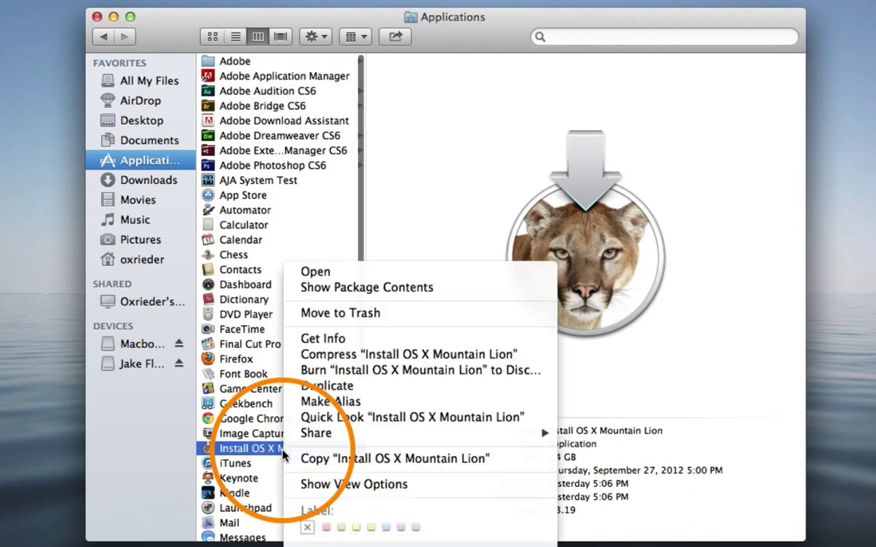
left_click(443, 291)
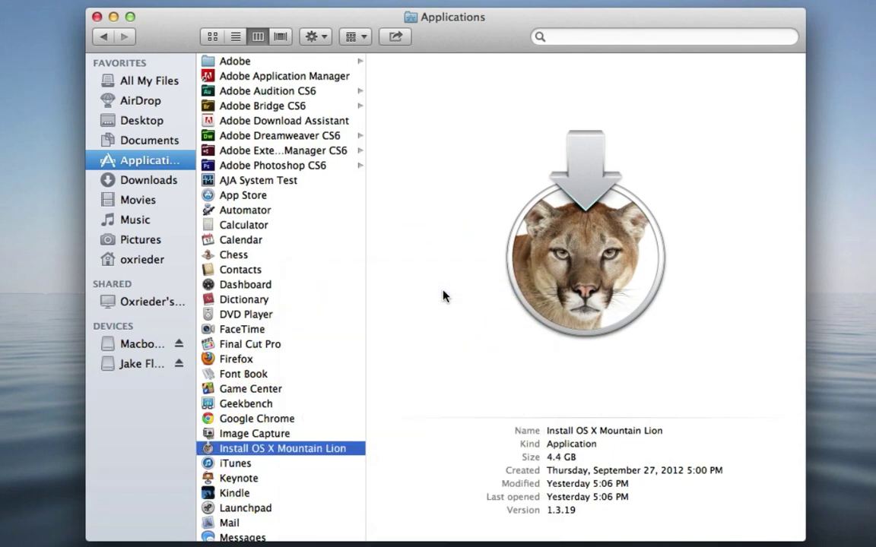
Mount InstallESD.dmg from the package's Contents > SharedSupport folder
left_click(244, 64)
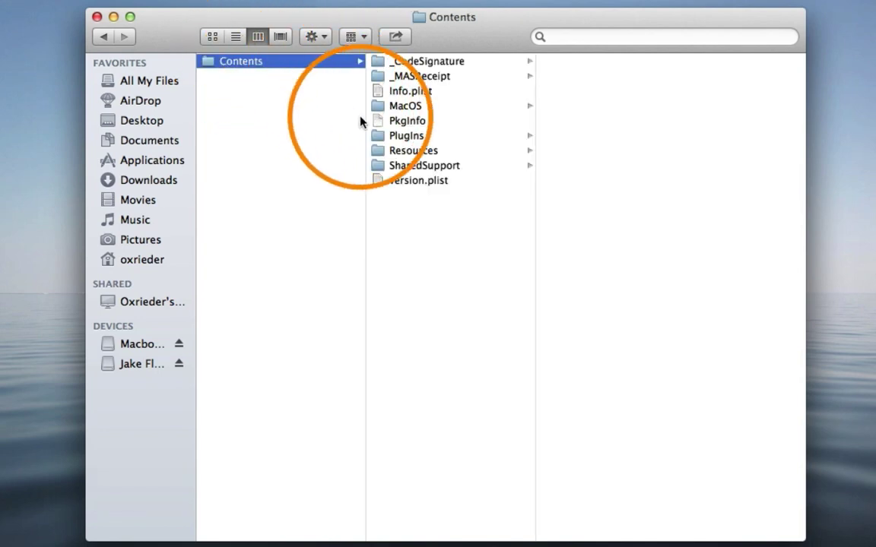
left_click(434, 167)
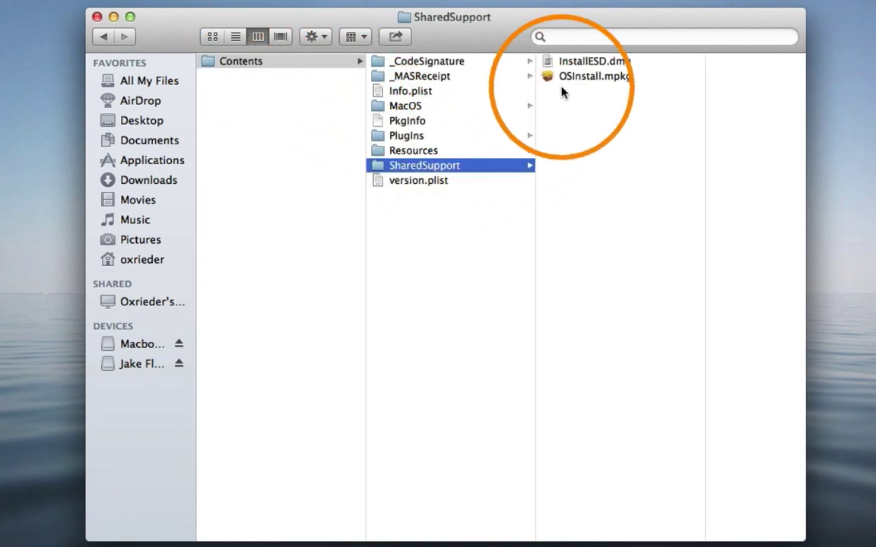
left_click(567, 61)
double_click(503, 64)
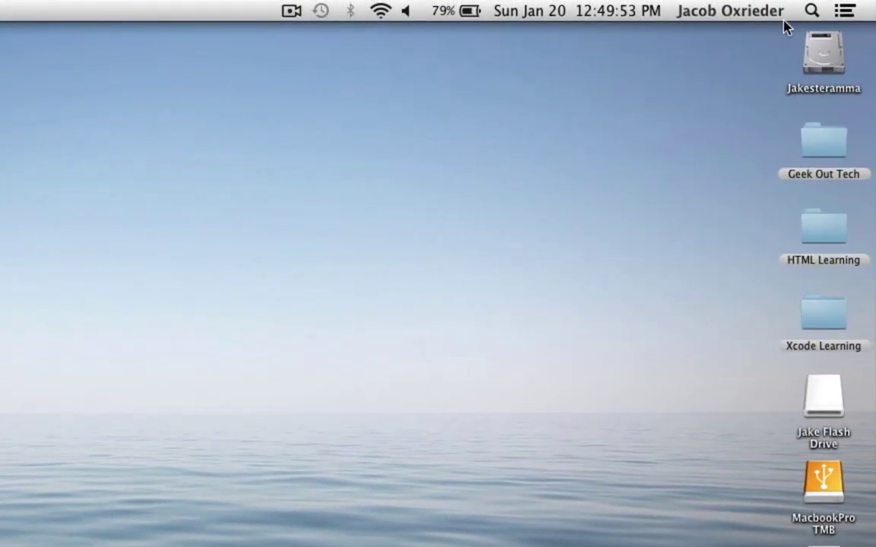
Launch Disk Utility through a Spotlight search for 'disk'
left_click(811, 12)
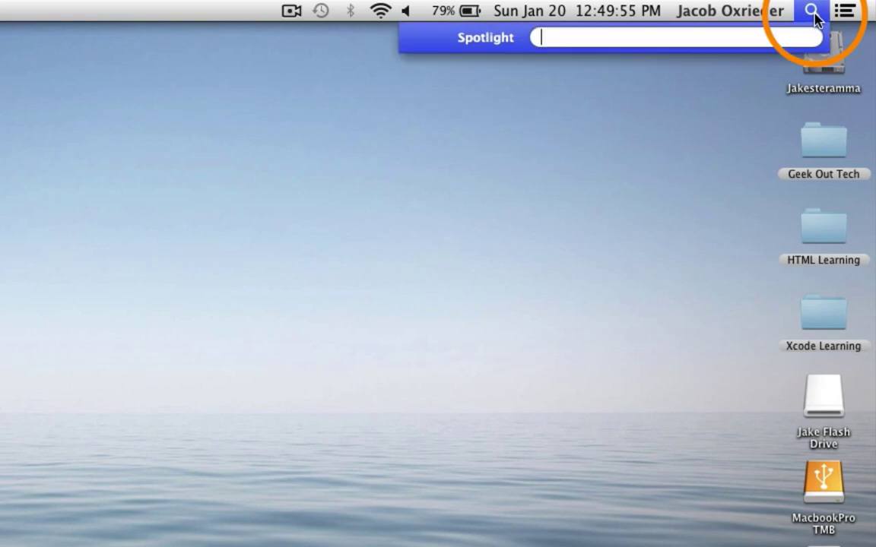
type("disk")
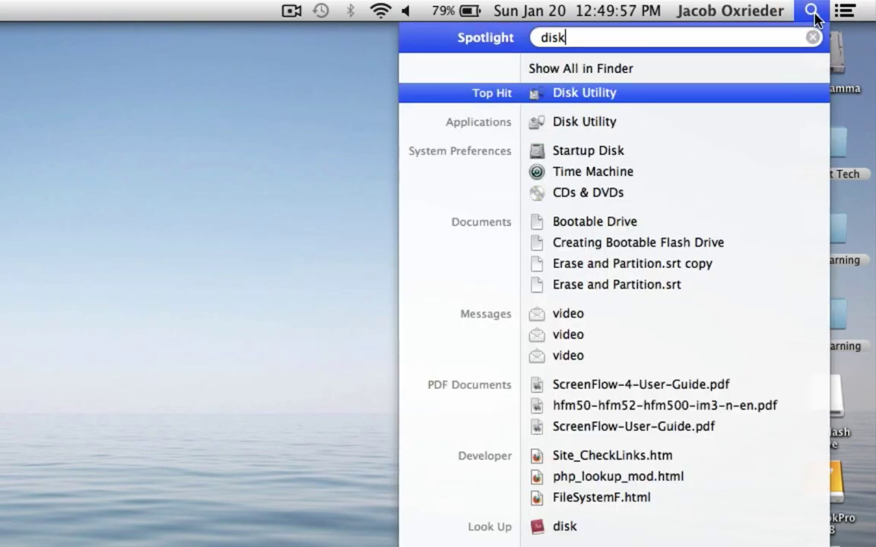
left_click(610, 122)
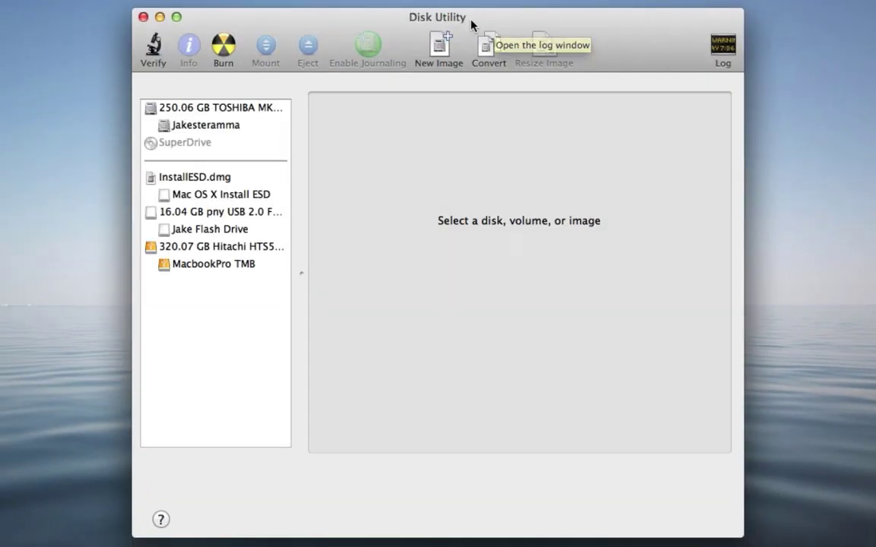
Eject the 320.07 GB Hitachi disk from the sidebar
left_click(215, 247)
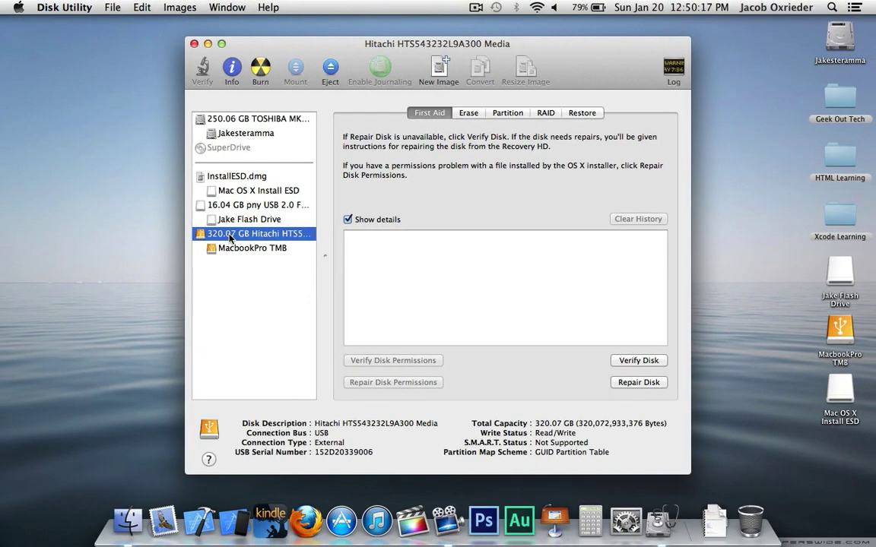
right_click(186, 251)
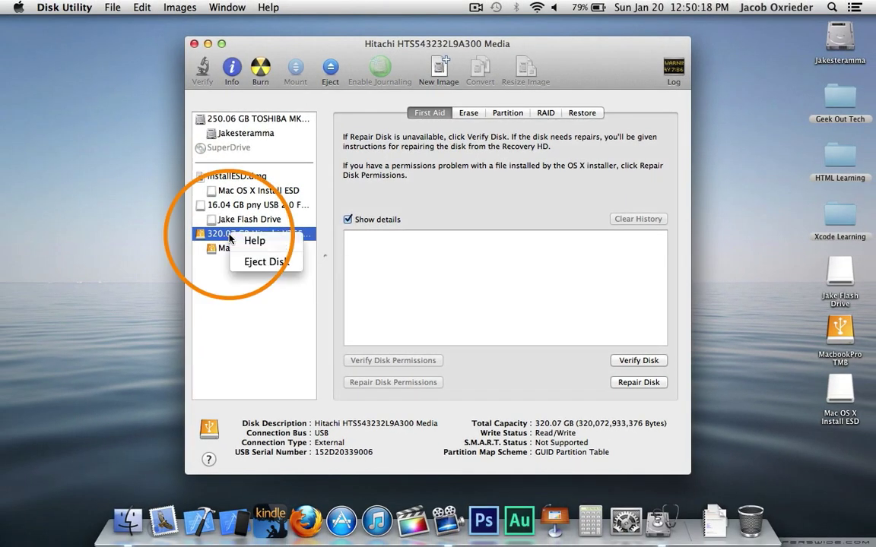
left_click(258, 262)
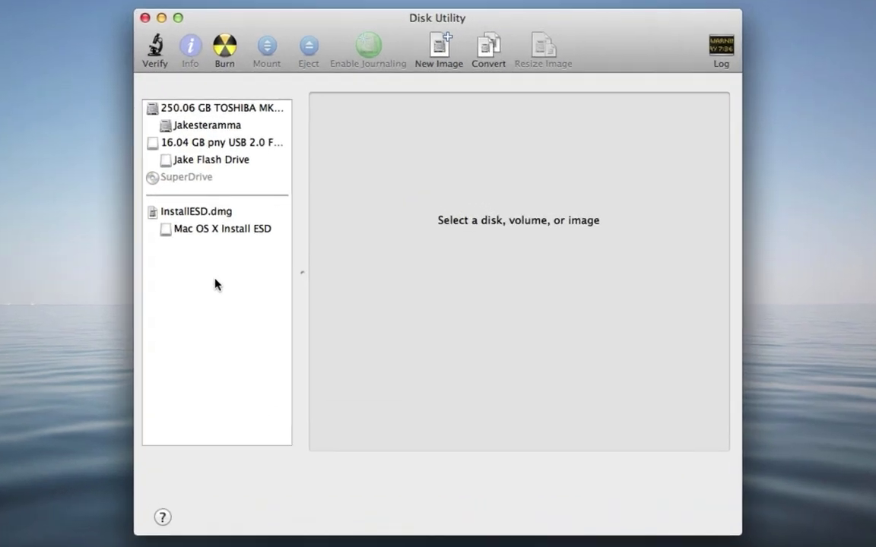
Give the 16.04 GB pny drive a 1 Partition layout with GUID Partition Table
left_click(234, 147)
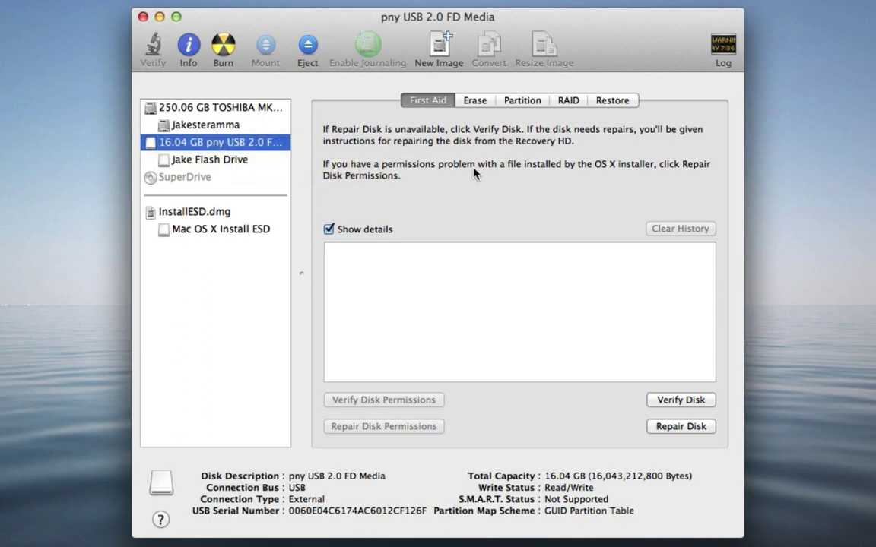
left_click(523, 101)
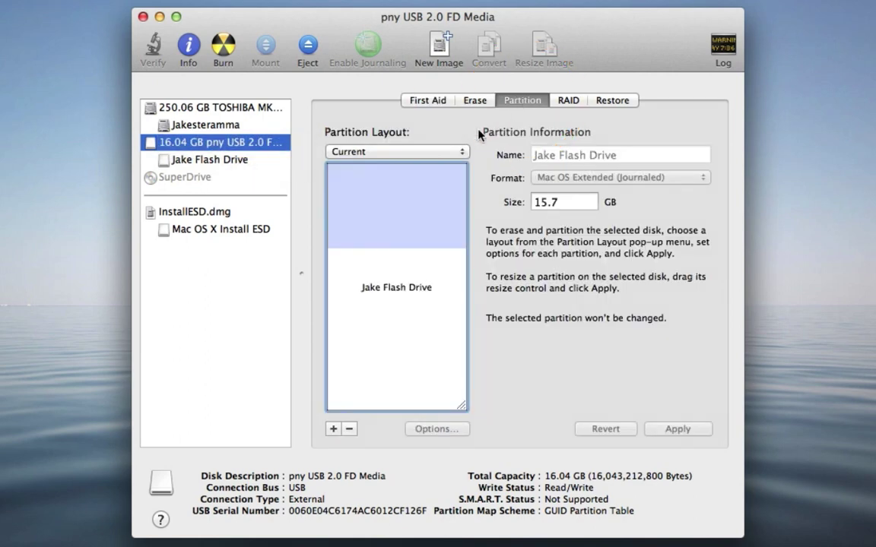
left_click(456, 151)
left_click(423, 169)
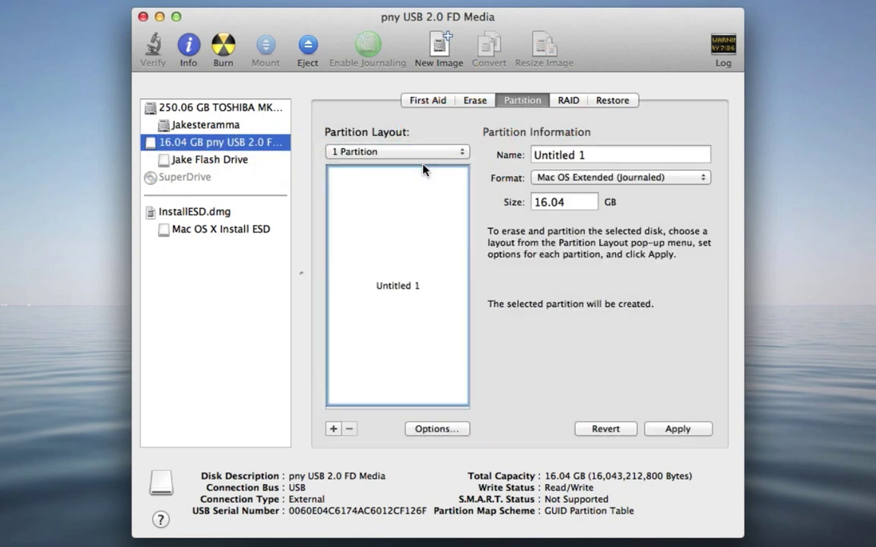
left_click(465, 429)
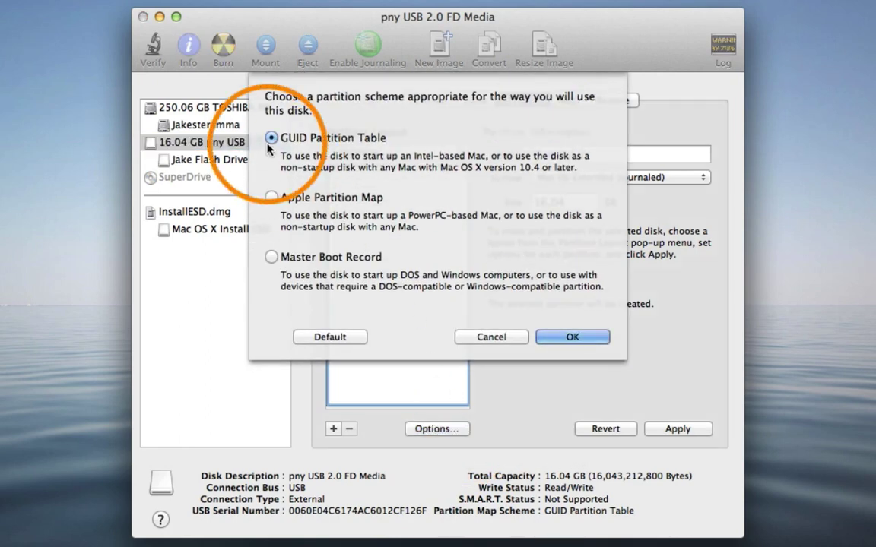
left_click(559, 339)
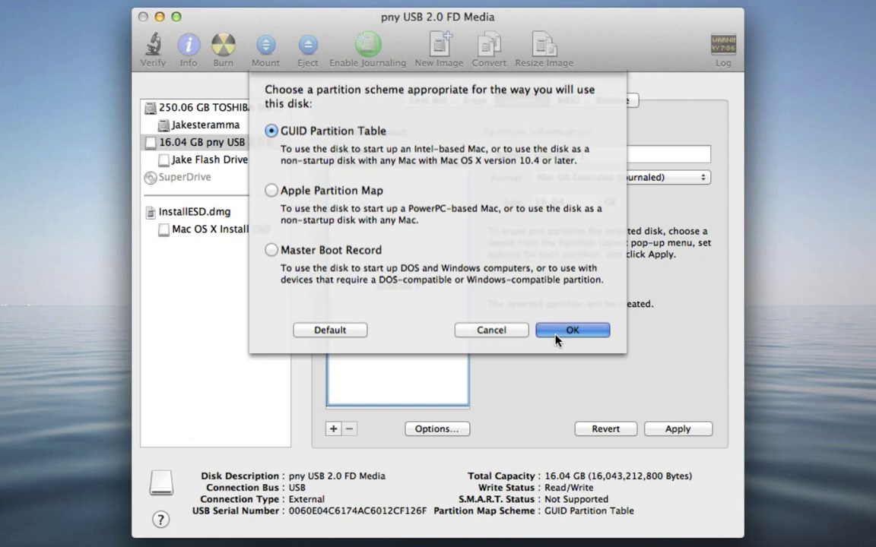
Name the partition 'ML Install ESD' in Mac OS Extended (Journaled) and apply the partitioning
double_click(591, 155)
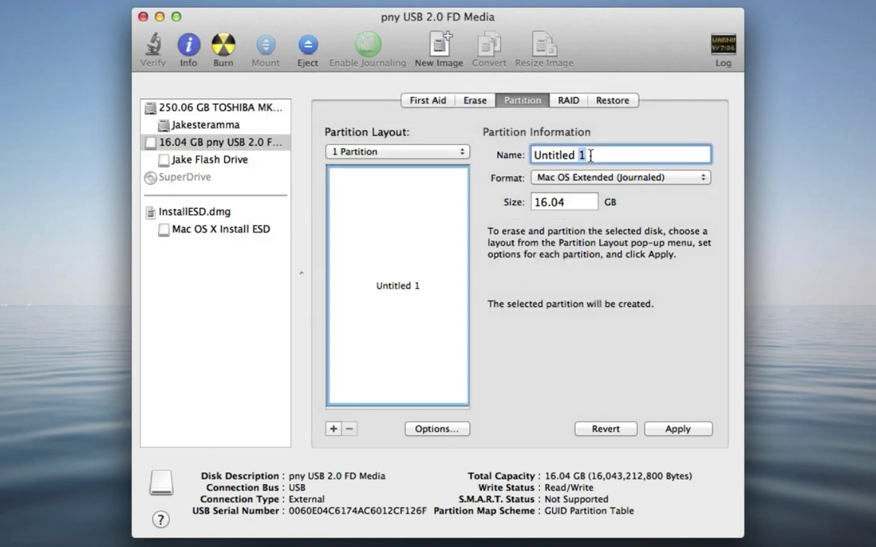
key("BackSpace")
key("BackSpace")
key("BackSpace")
key("BackSpace")
key("BackSpace")
key("BackSpace")
key("BackSpace")
key("BackSpace")
key("BackSpace")
key("BackSpace")
type("ML I")
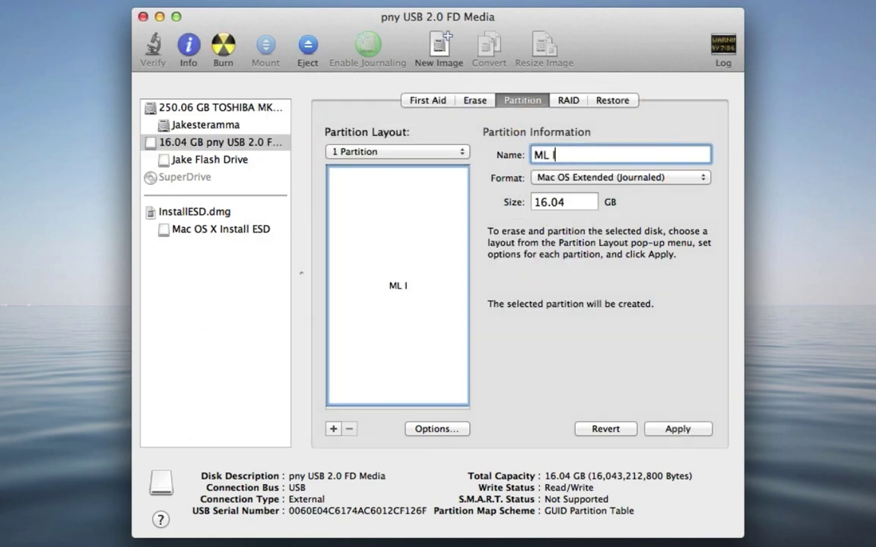
type("nstal")
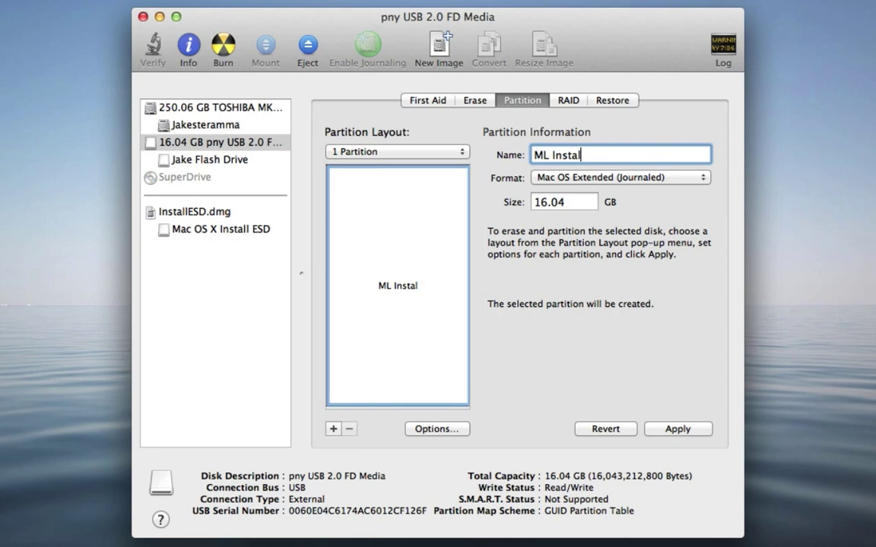
type("l ESD")
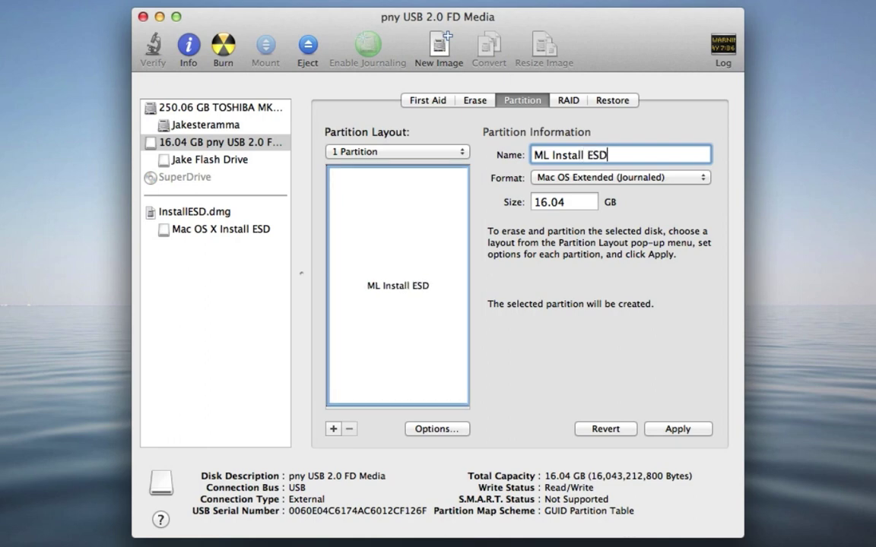
left_click(676, 178)
left_click(675, 178)
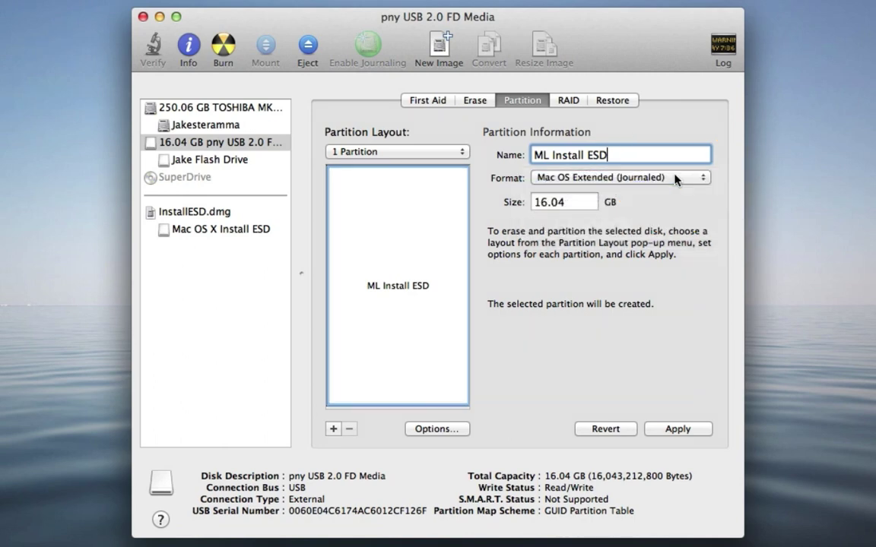
left_click(682, 429)
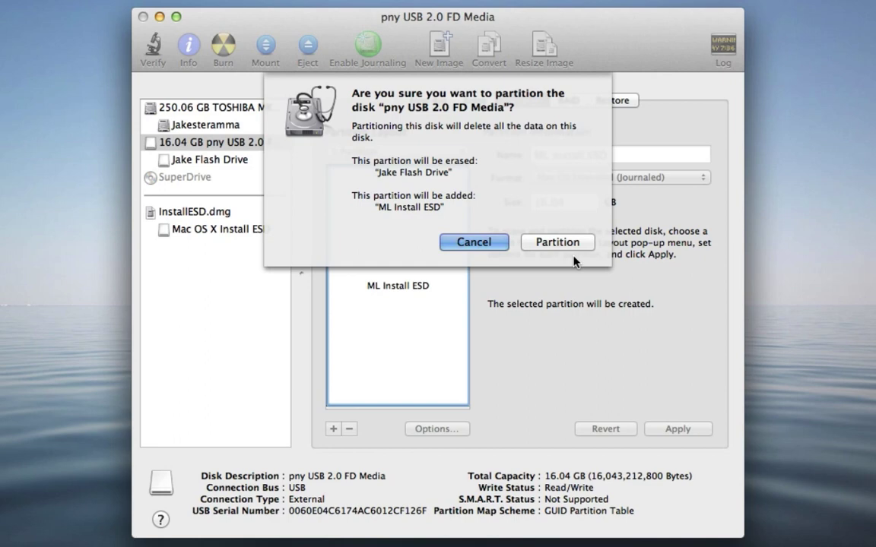
left_click(567, 247)
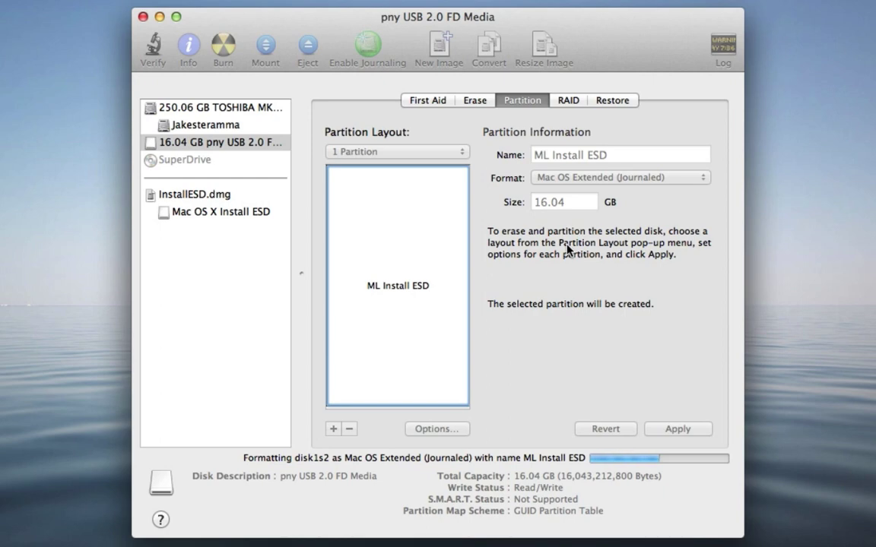
Set Mac OS X Install ESD as restore source and ML Install ESD as destination
left_click(221, 164)
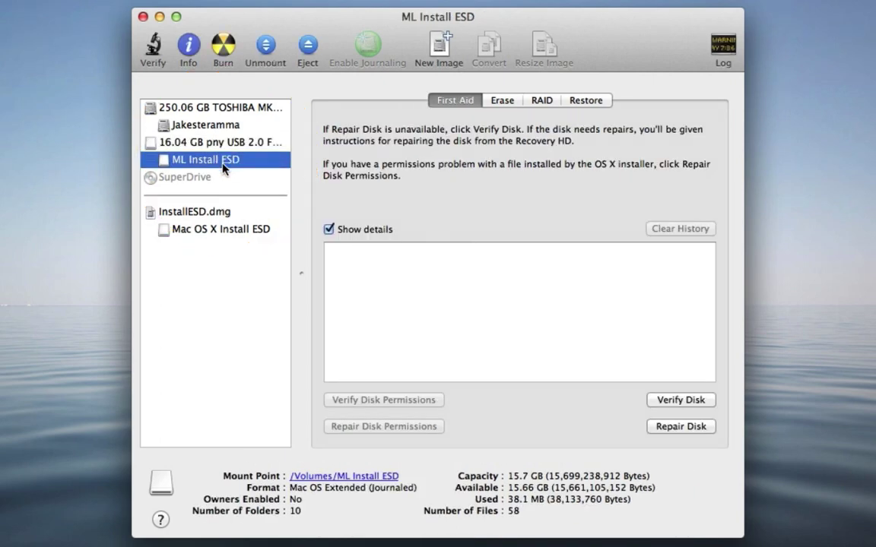
left_click(586, 100)
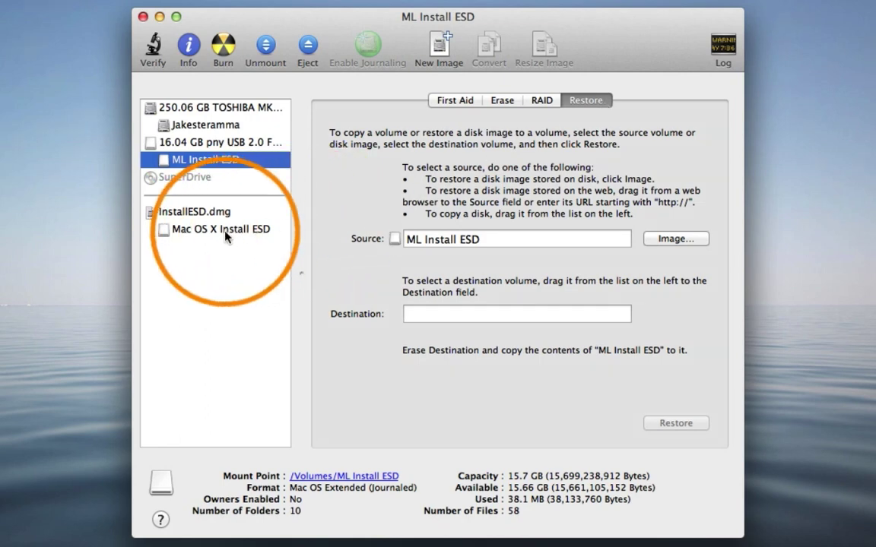
left_click_drag(225, 236, 485, 240)
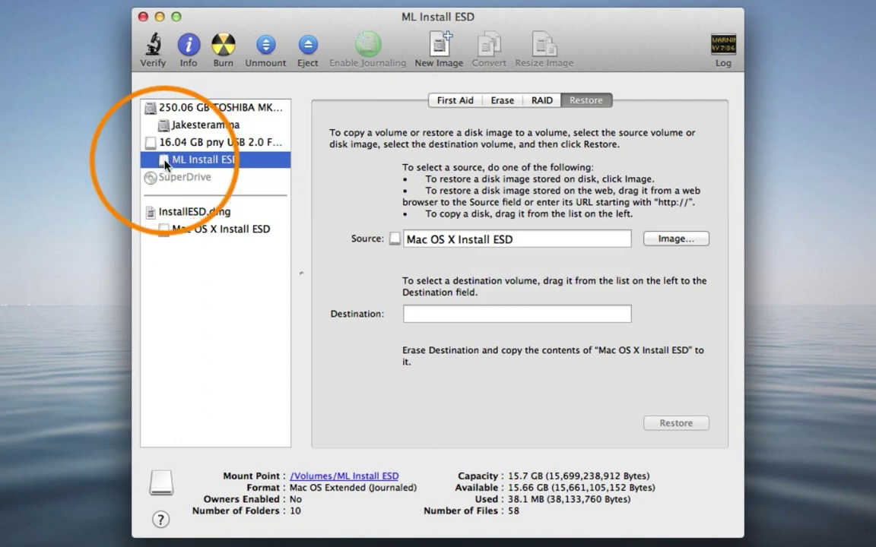
left_click_drag(165, 166, 444, 318)
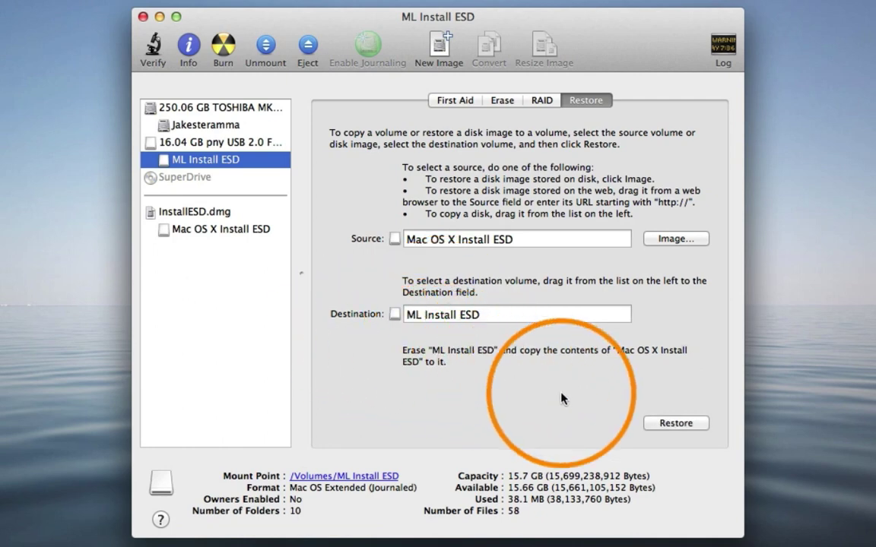
Start the restore, confirming the erase of ML Install ESD with the account password
left_click(660, 426)
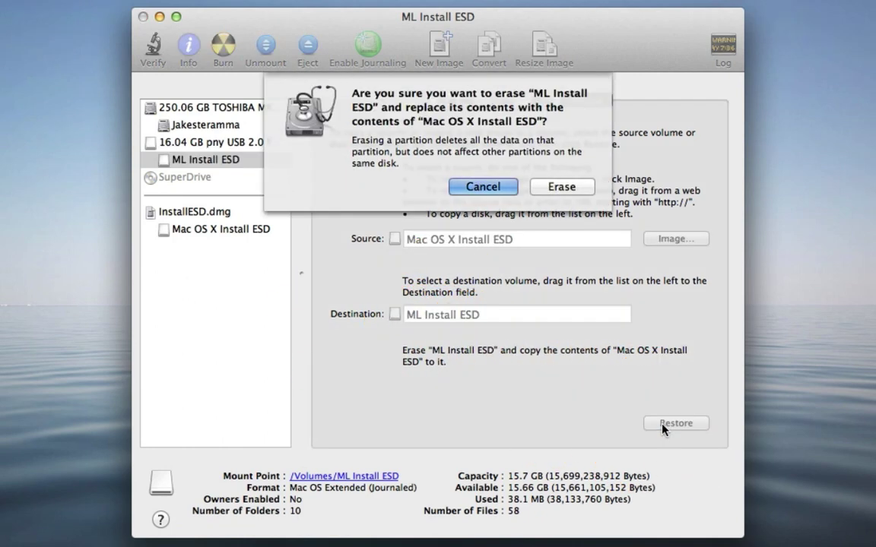
left_click(561, 186)
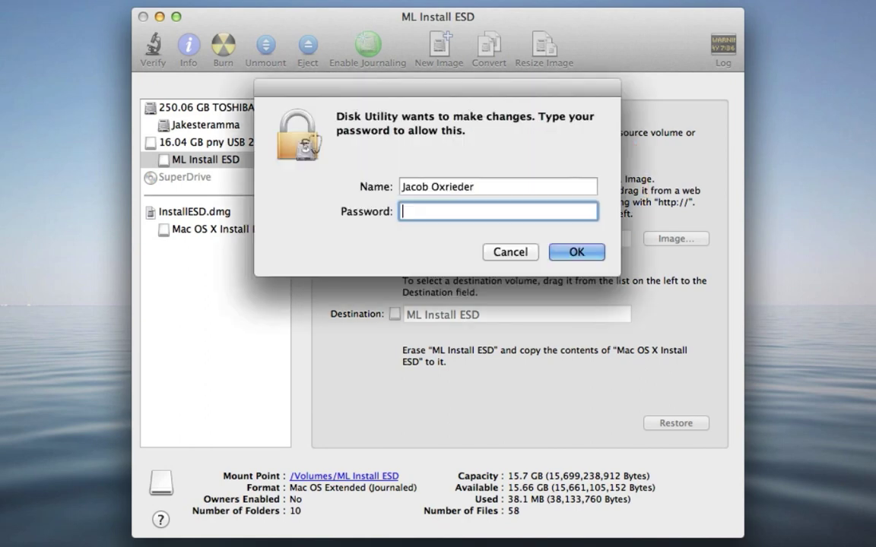
type("********")
left_click(592, 254)
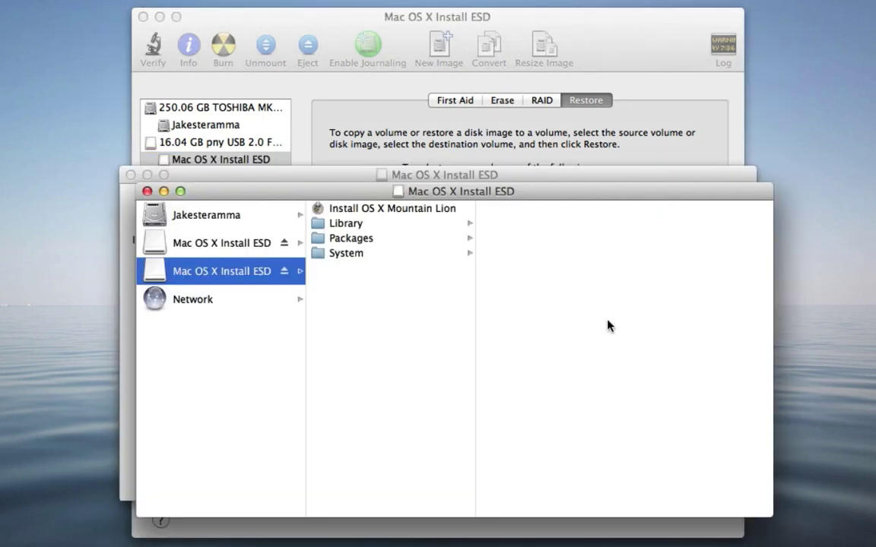
Close the restored volume's Finder windows and eject the InstallESD.dmg disk image
left_click(147, 191)
left_click(130, 176)
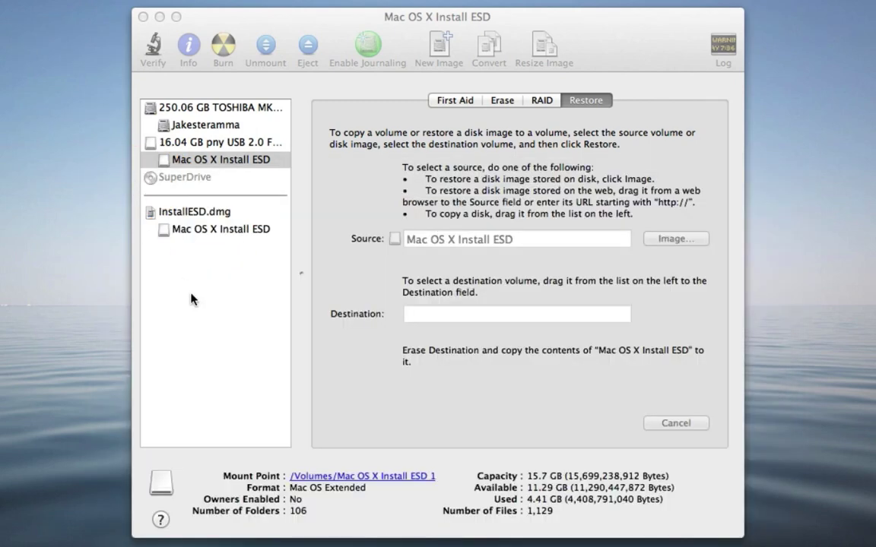
right_click(207, 211)
left_click(241, 246)
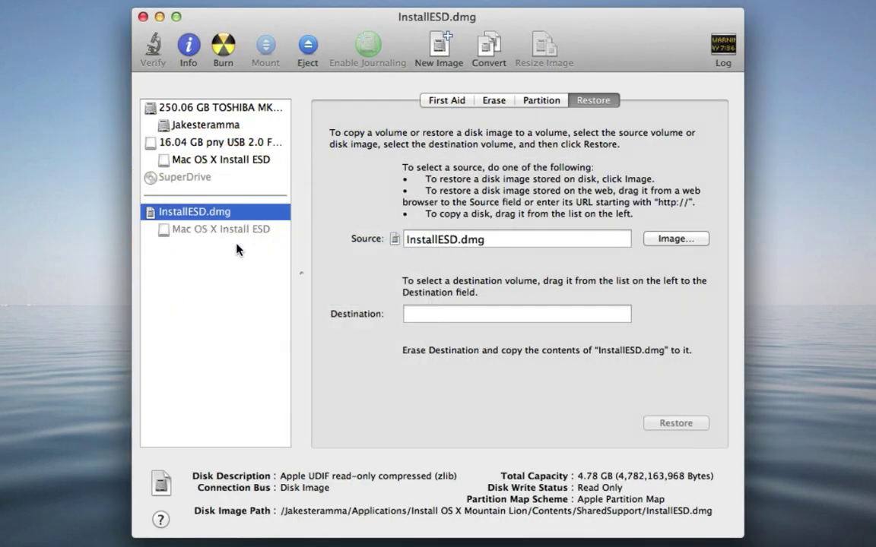
Eject the 16.04 GB pny USB drive and quit Disk Utility
left_click(209, 142)
right_click(207, 143)
left_click(243, 173)
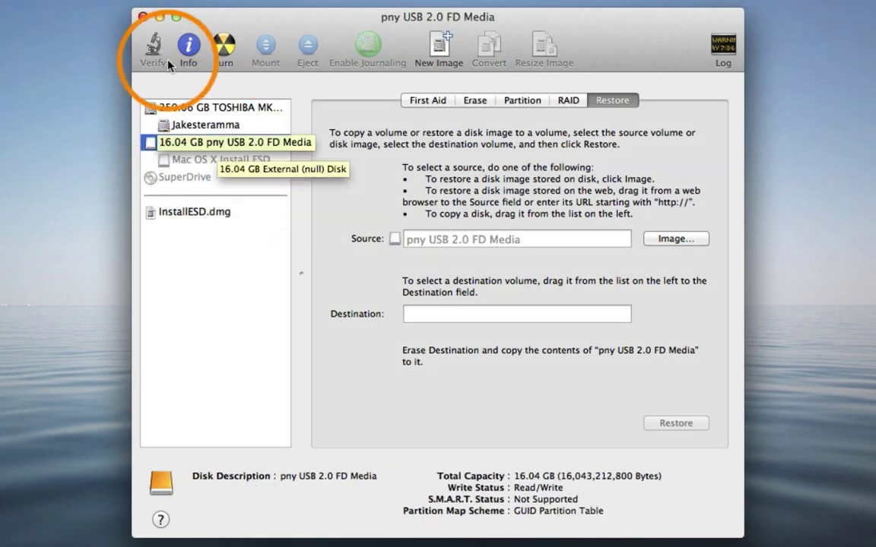
left_click(143, 17)
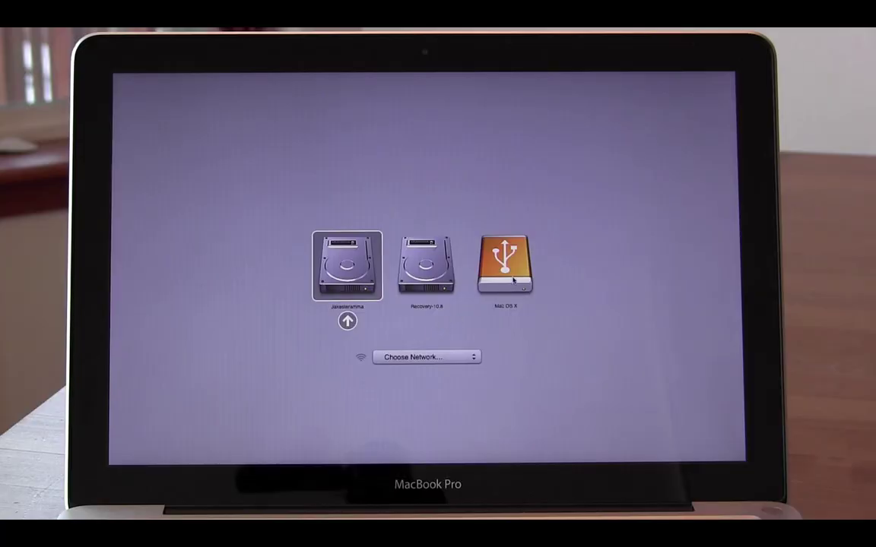
Select the orange USB Mac OS X drive in Startup Manager and boot from it
left_click(513, 281)
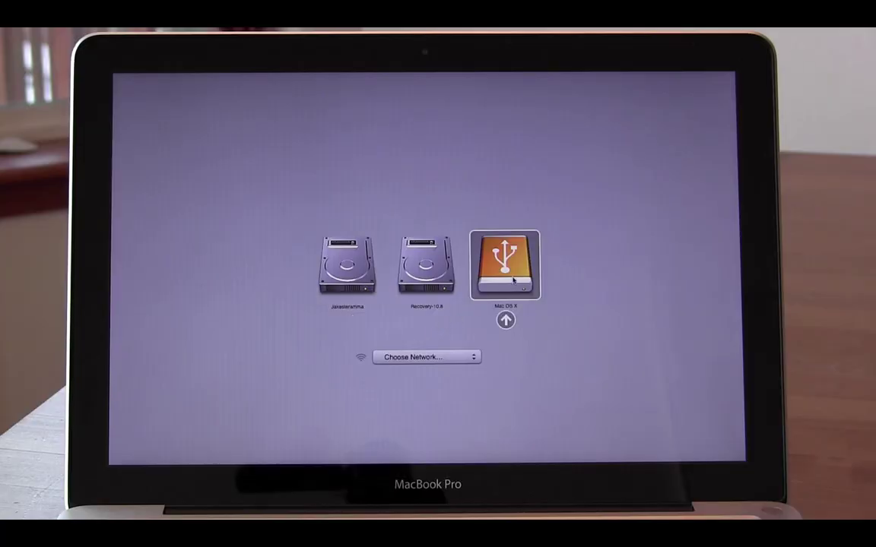
left_click(506, 320)
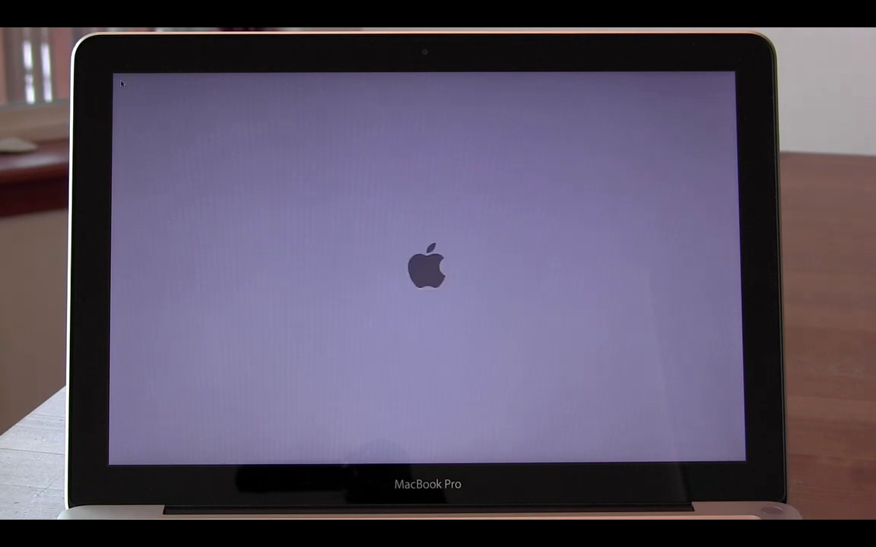